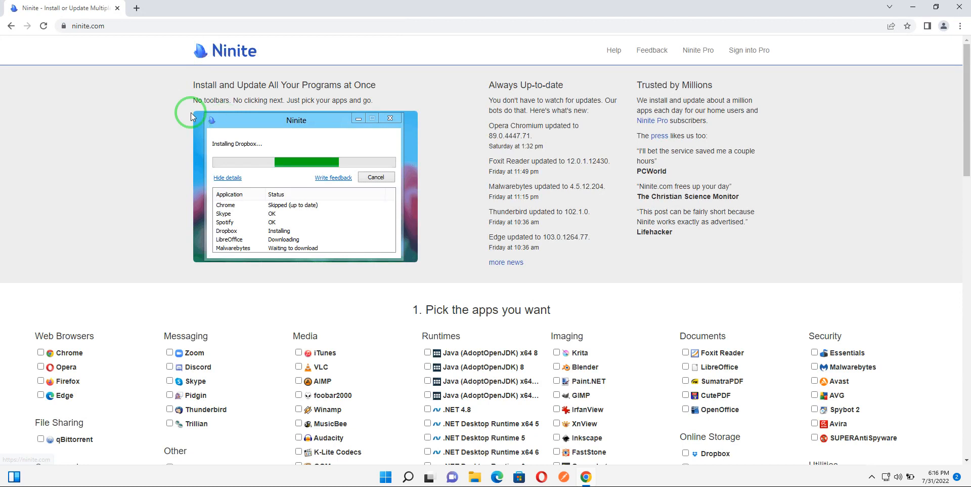
Step: Select Zoom in the list of apps to install
scroll(154, 178, "down", 1)
scroll(154, 177, "down", 4)
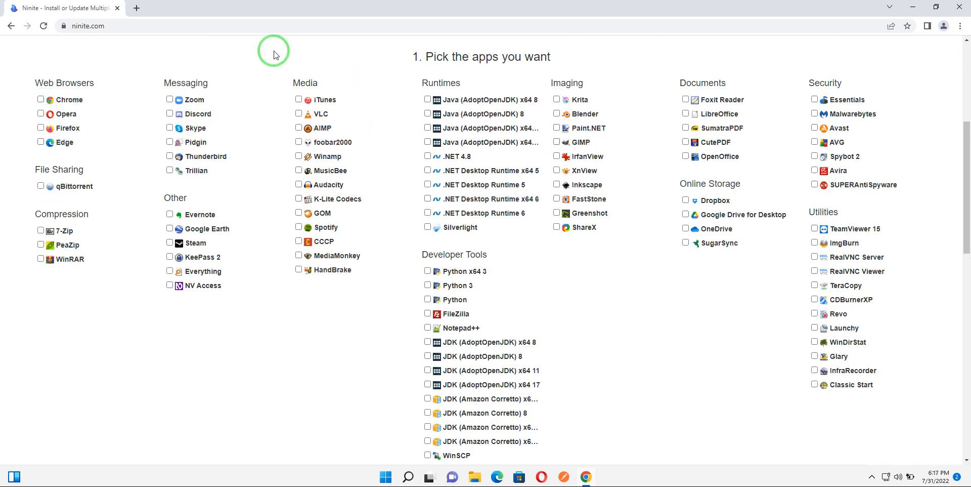
left_click(170, 100)
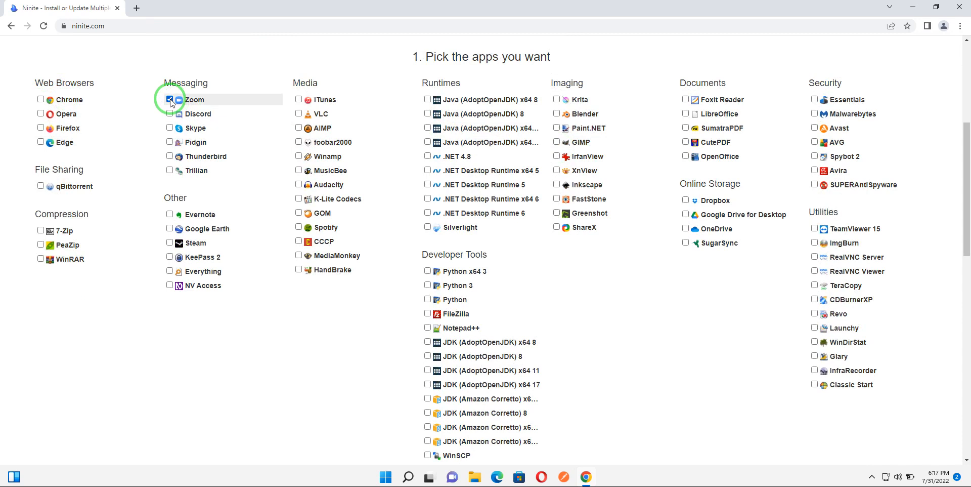
Step: Download the custom Ninite installer for the selected app
scroll(277, 261, "down", 2)
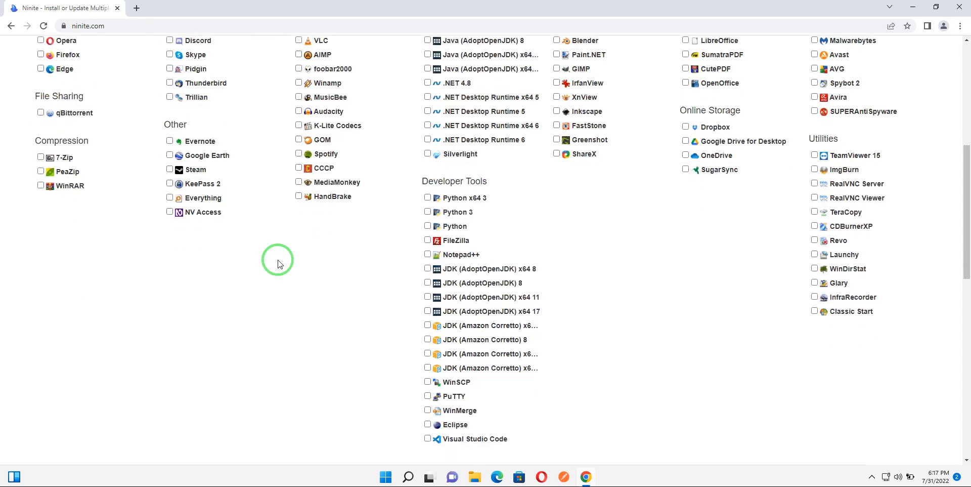
scroll(278, 264, "down", 1)
scroll(276, 260, "up", 2)
scroll(303, 138, "up", 1)
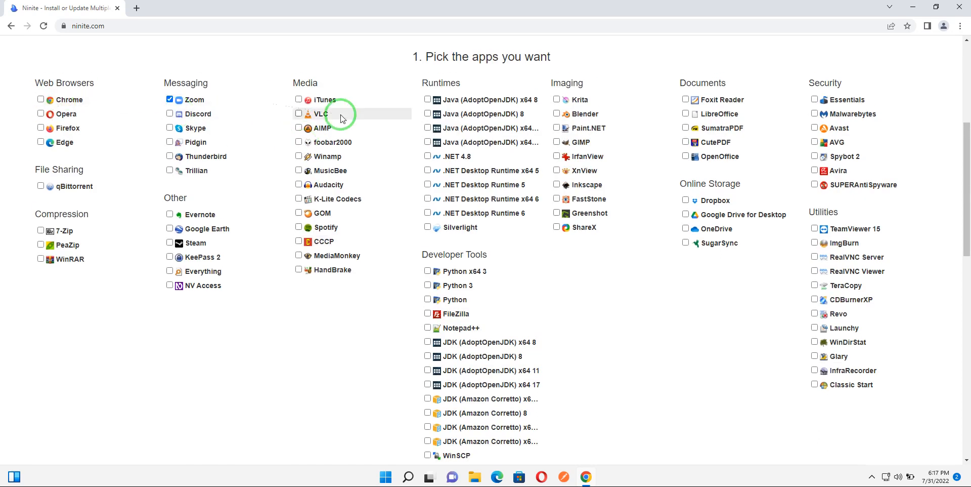
scroll(337, 236, "down", 7)
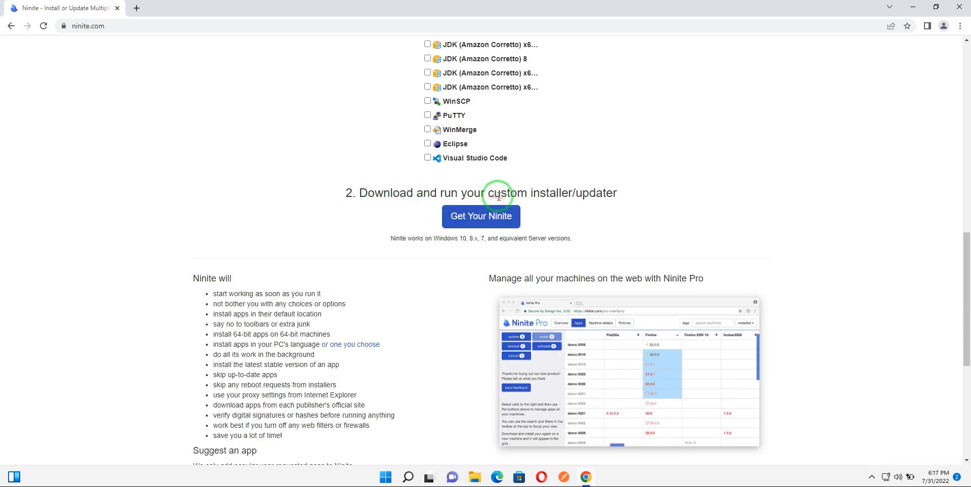
left_click(482, 216)
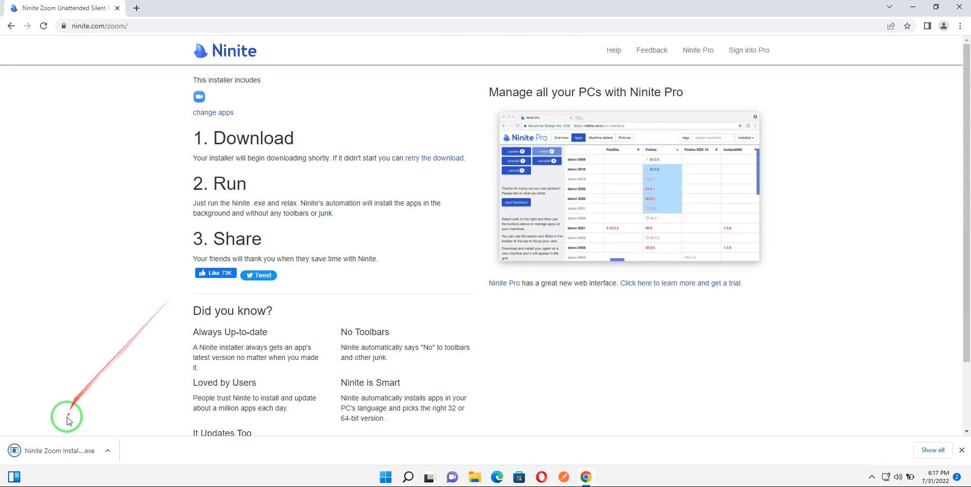
Step: Run the downloaded Ninite Zoom installer with permission, show its details, and close it when done
left_click(51, 454)
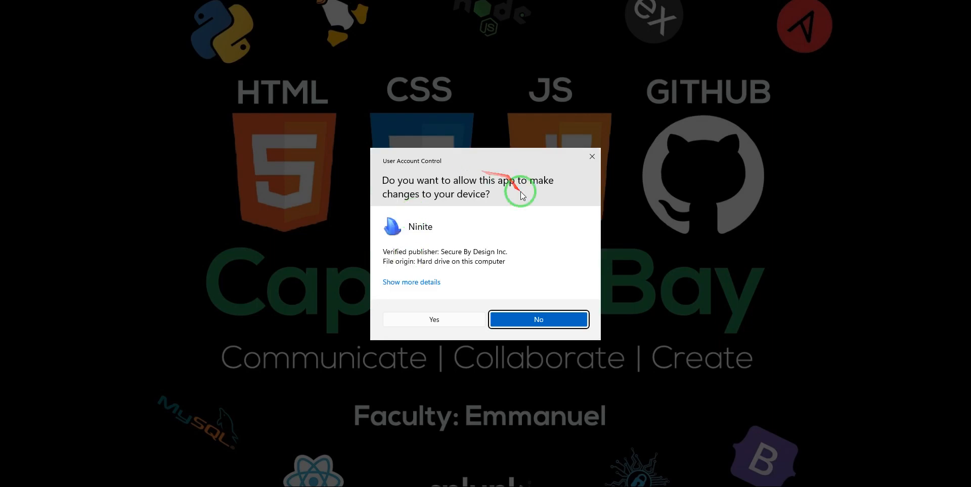
left_click(411, 316)
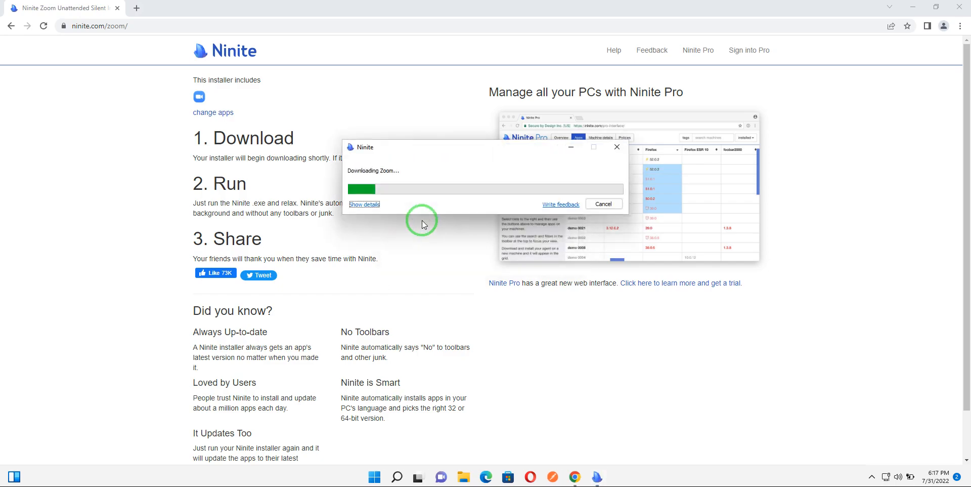
left_click(372, 204)
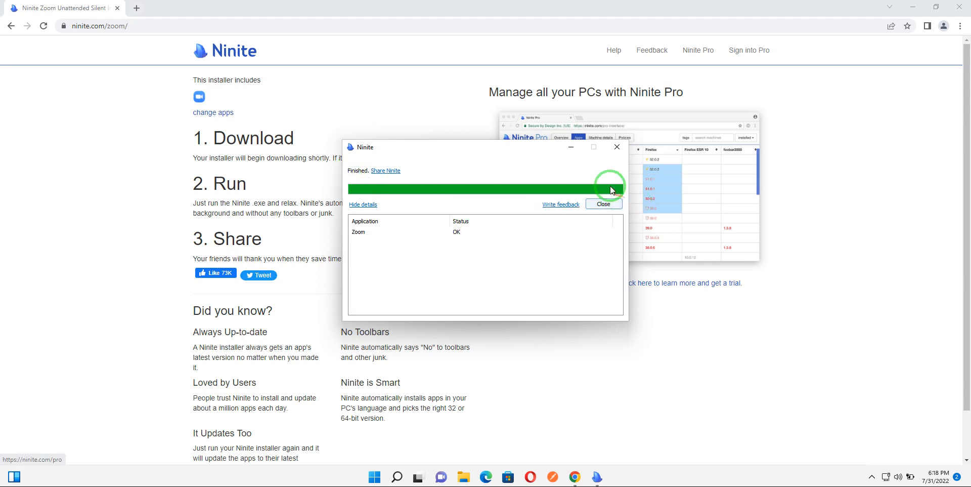
left_click(617, 147)
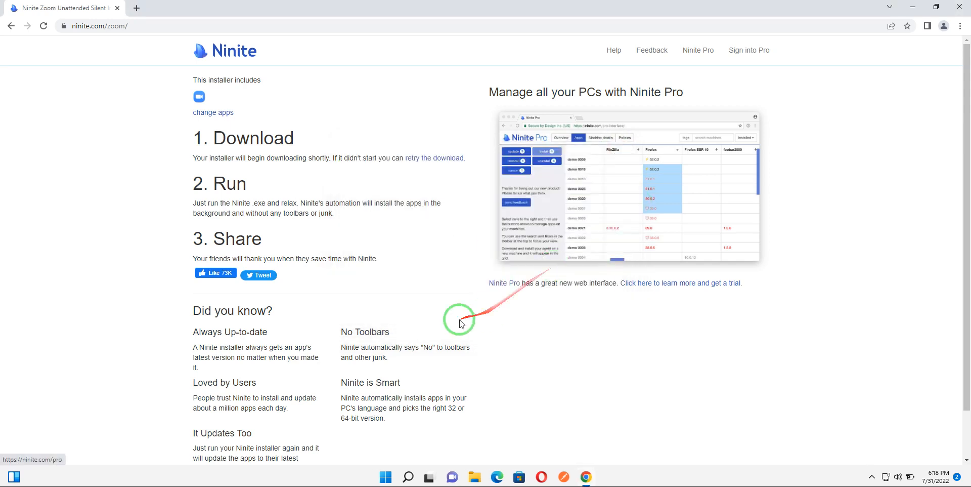
Step: Search the system for Zoom and launch the Zoom app
left_click(409, 477)
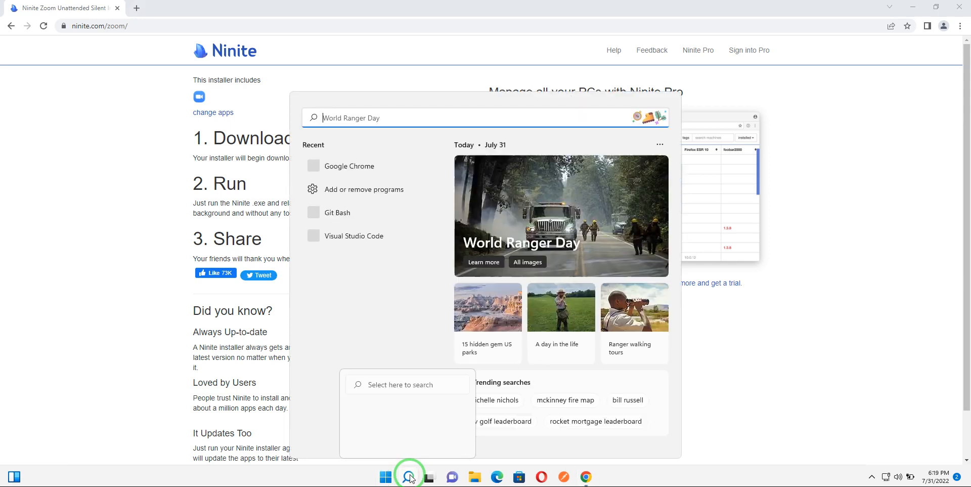
type("zoom")
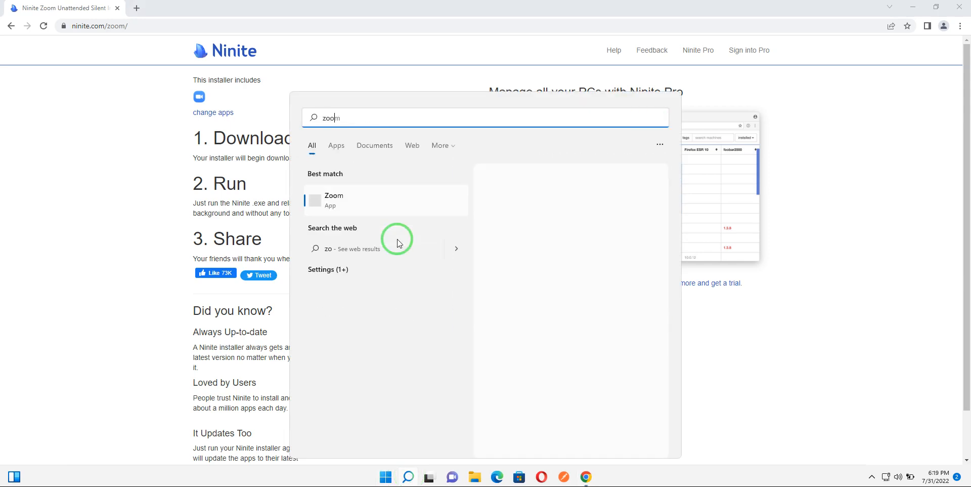
left_click(341, 203)
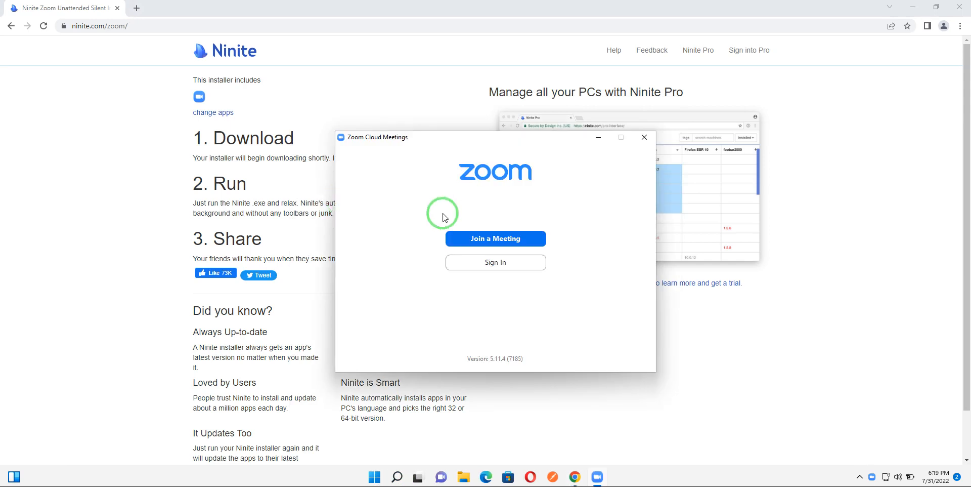
Step: Open Join a Meeting and replace the display name with the participant's full name
left_click(478, 269)
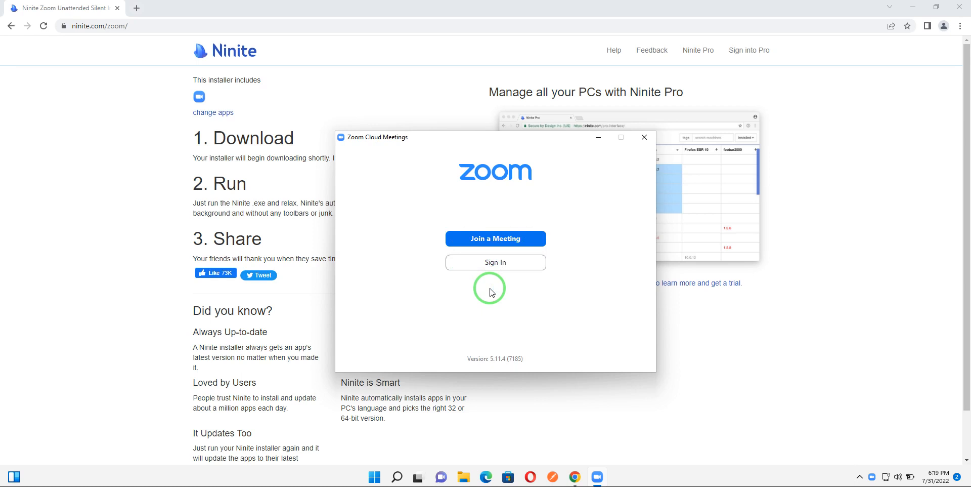
left_click(472, 242)
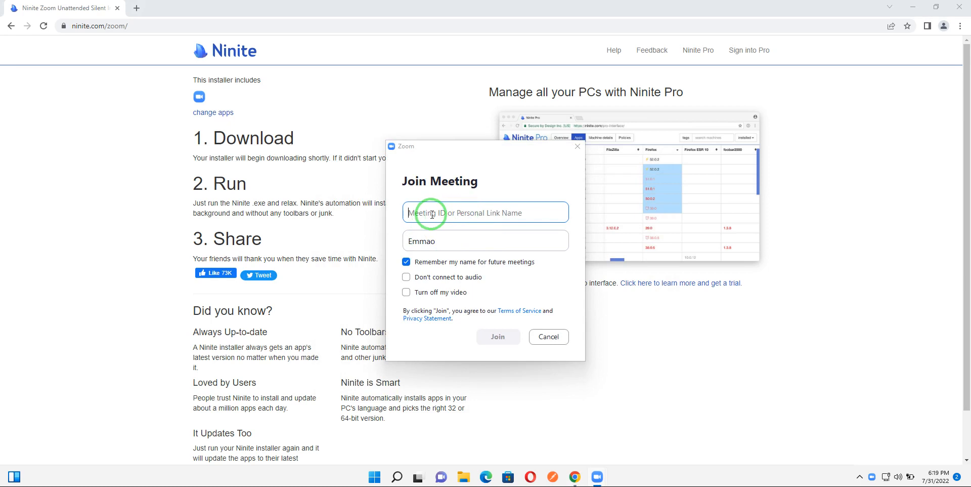
left_click(418, 240)
double_click(412, 241)
left_click_drag(444, 242, 374, 241)
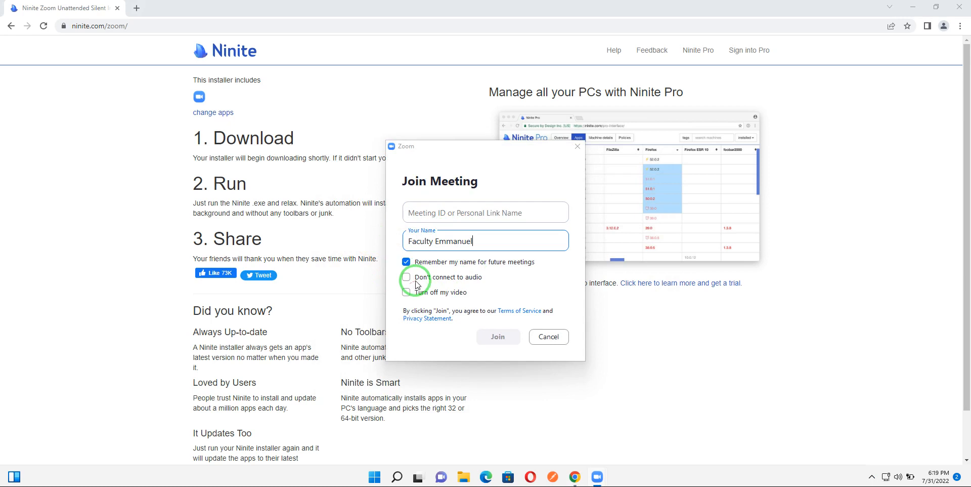
left_click(407, 296)
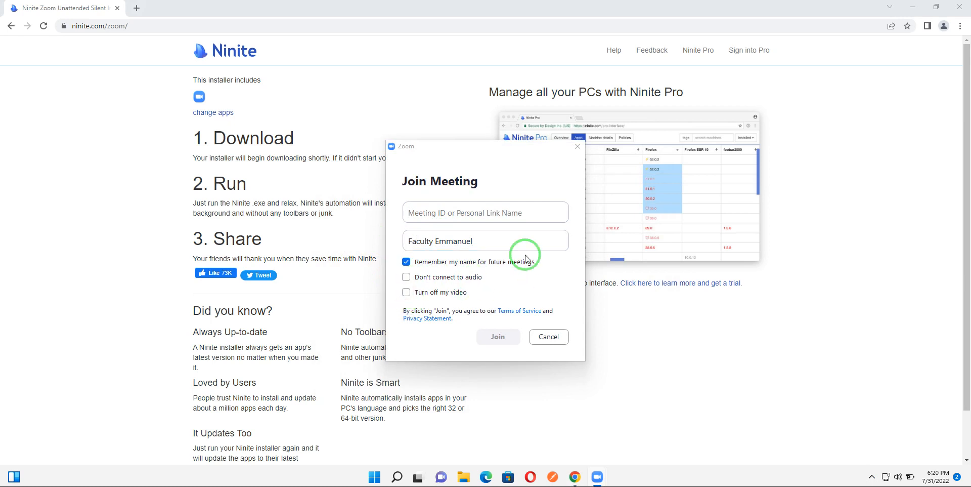
Step: Try to join a meeting by entering a meeting ID, then dismiss the error
left_click(467, 216)
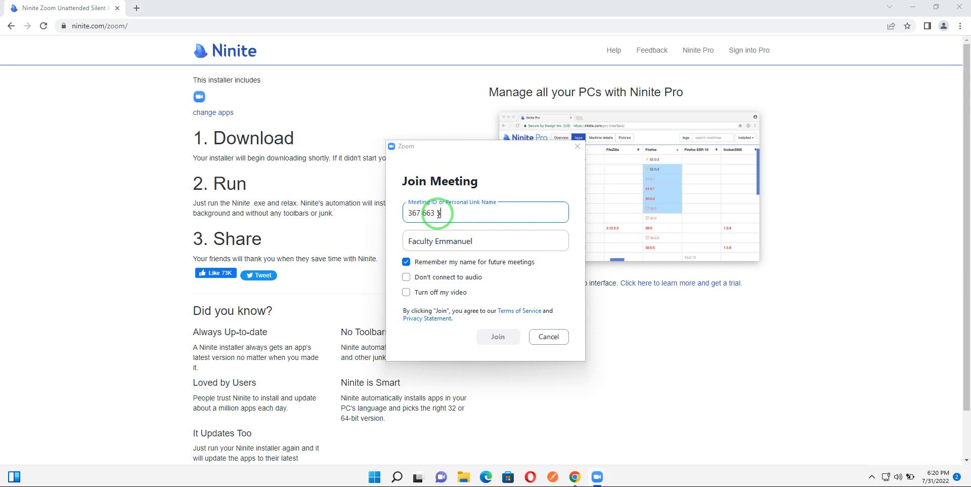
type("234")
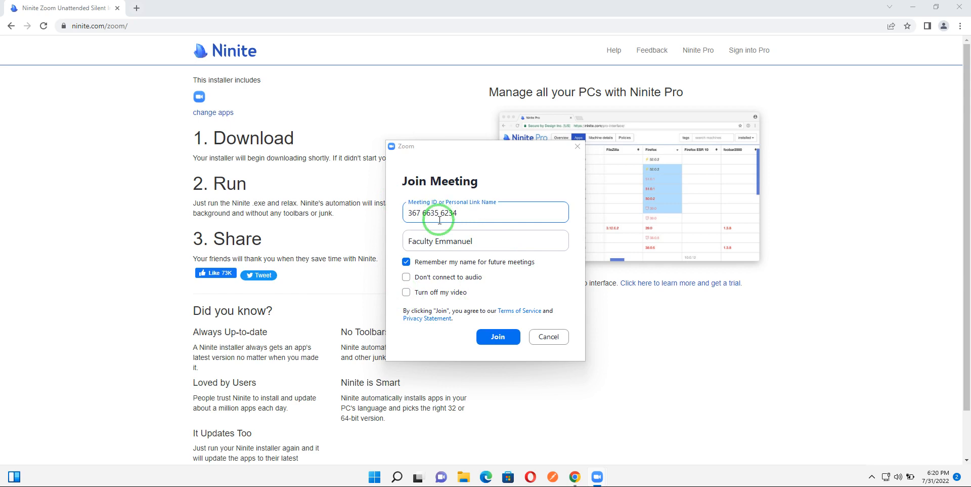
left_click(498, 337)
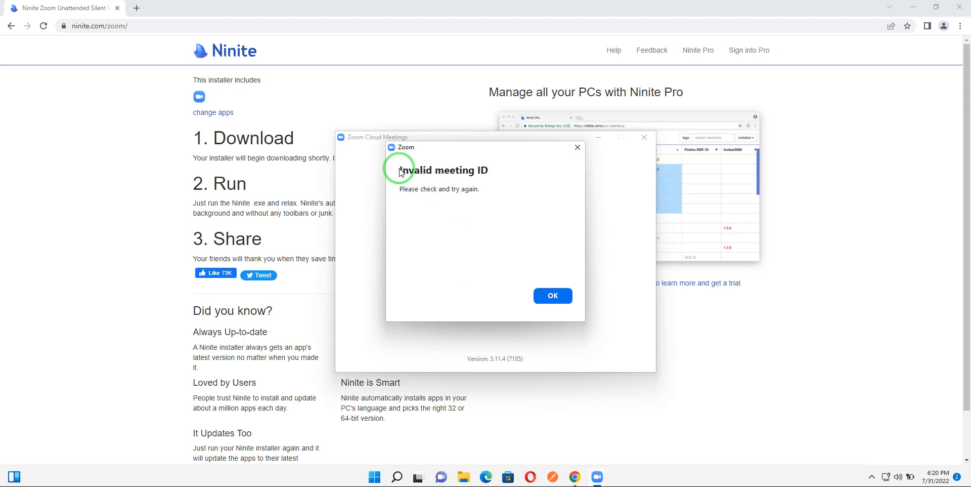
left_click(559, 300)
Step: Open the Zoom sign-in screen and go to sign up for a new account
left_click(495, 258)
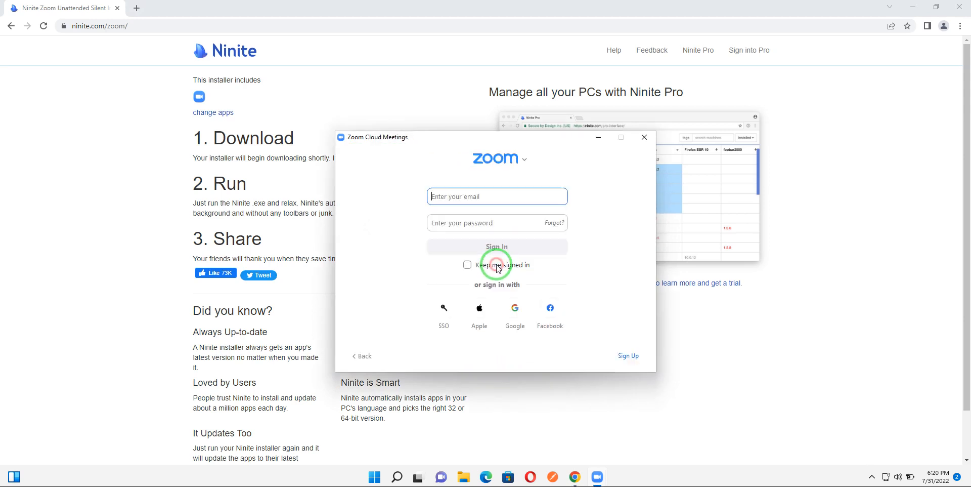
left_click(467, 202)
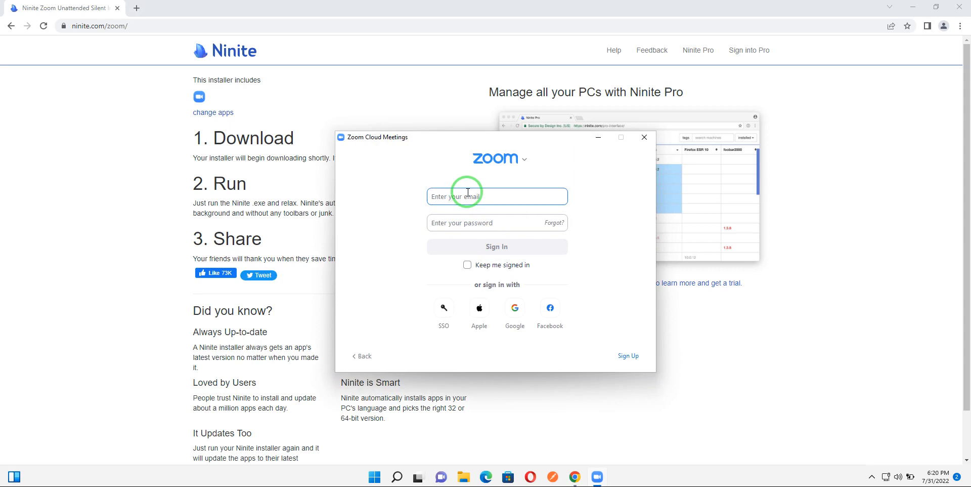
left_click(444, 195)
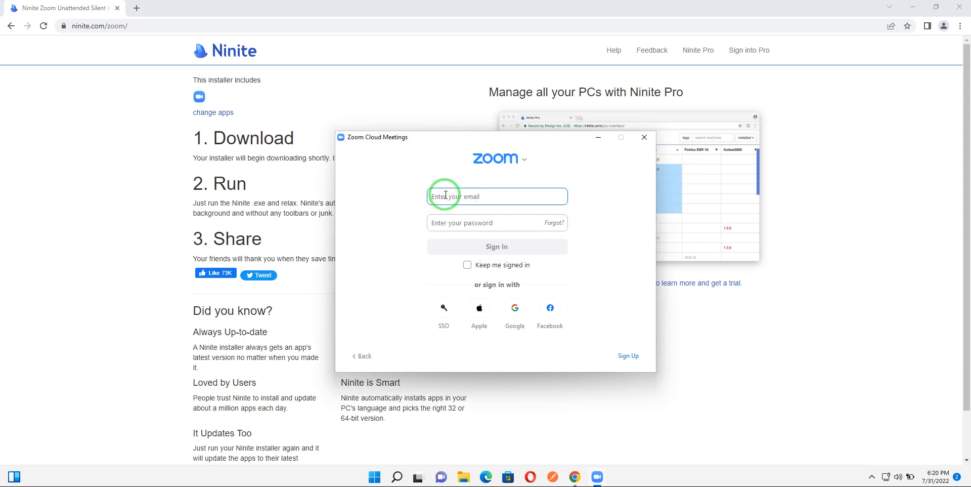
left_click(448, 223)
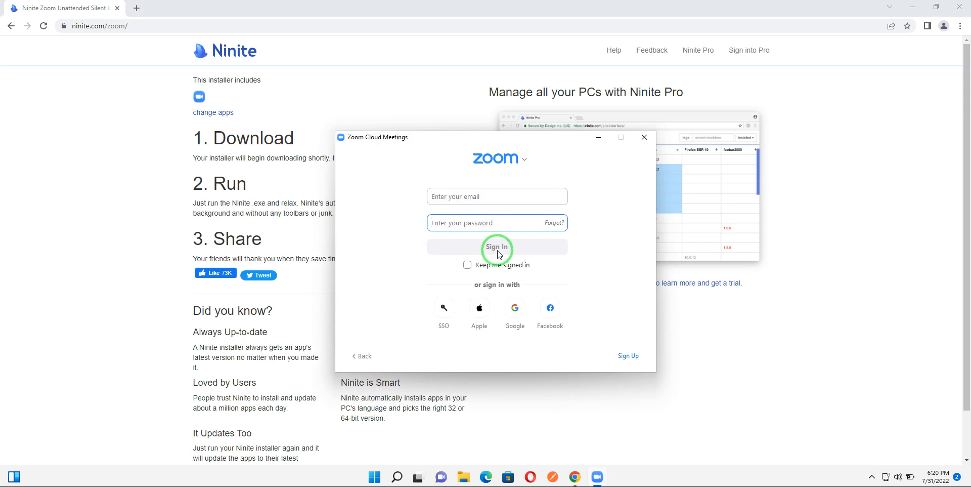
left_click(629, 356)
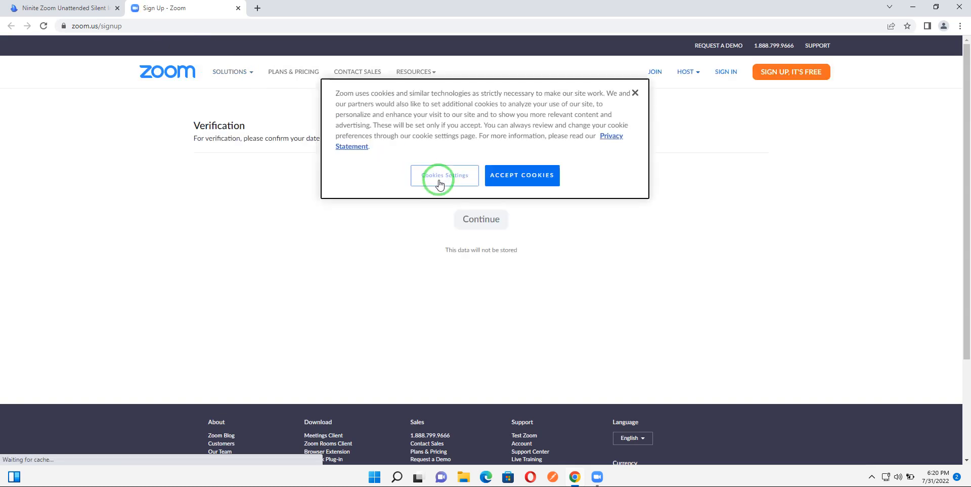
Step: Accept the site's cookies and choose the birth month and day for verification
left_click(517, 175)
left_click(424, 179)
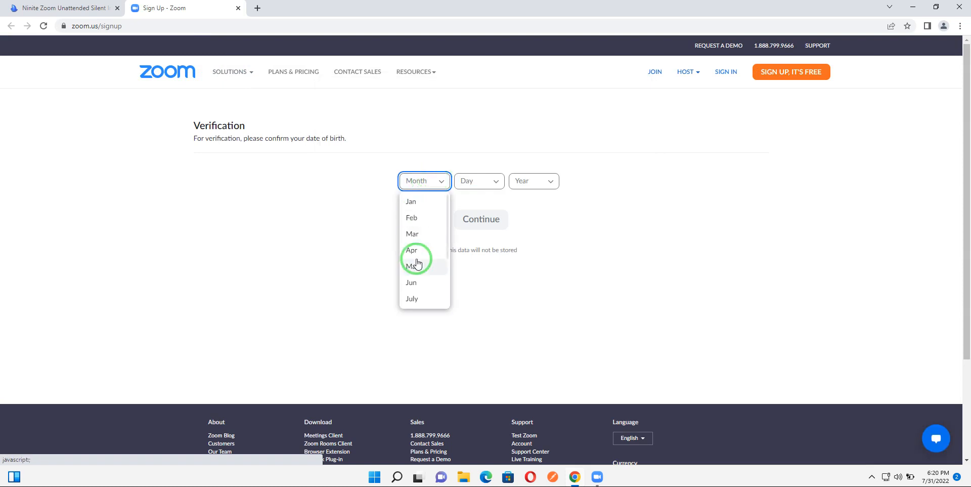
scroll(419, 278, "down", 1)
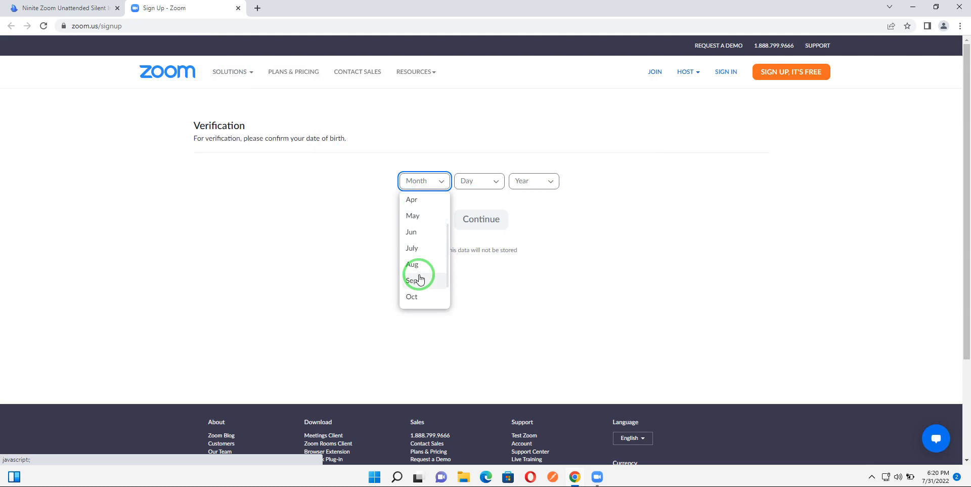
left_click(418, 296)
left_click(475, 177)
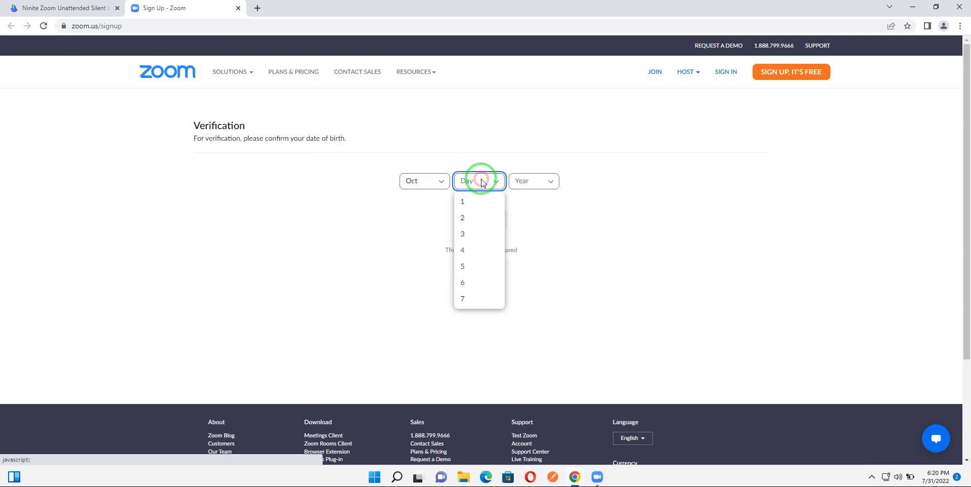
left_click(470, 201)
Step: Choose the birth year and continue the age verification
left_click(527, 178)
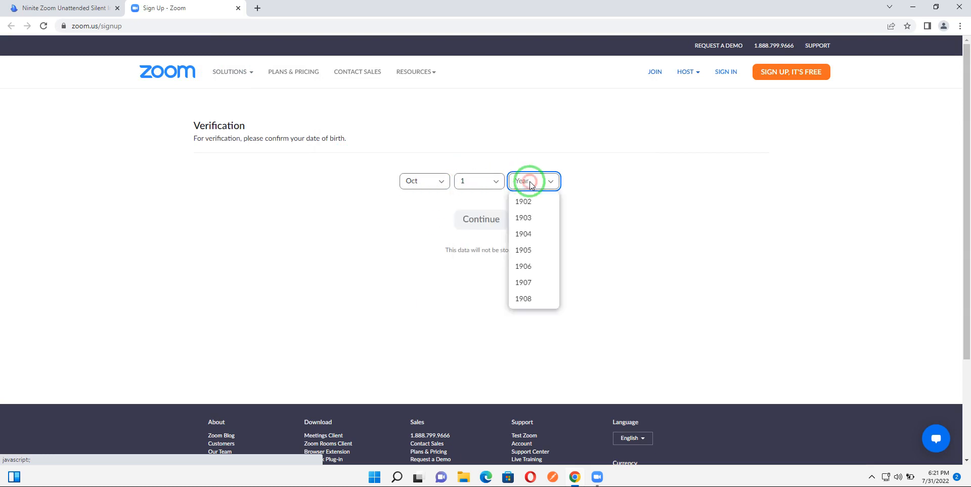
scroll(531, 248, "down", 1)
scroll(528, 263, "down", 9)
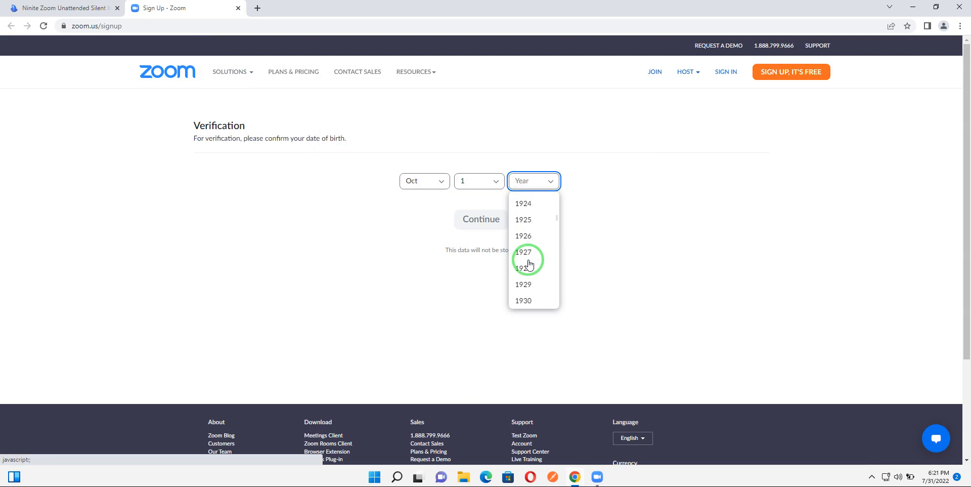
scroll(528, 264, "down", 7)
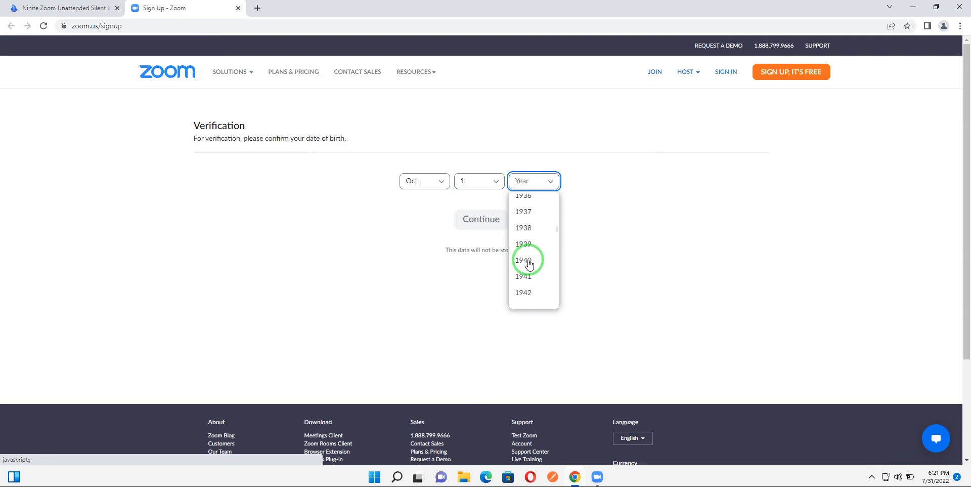
scroll(527, 284, "down", 1)
left_click(526, 278)
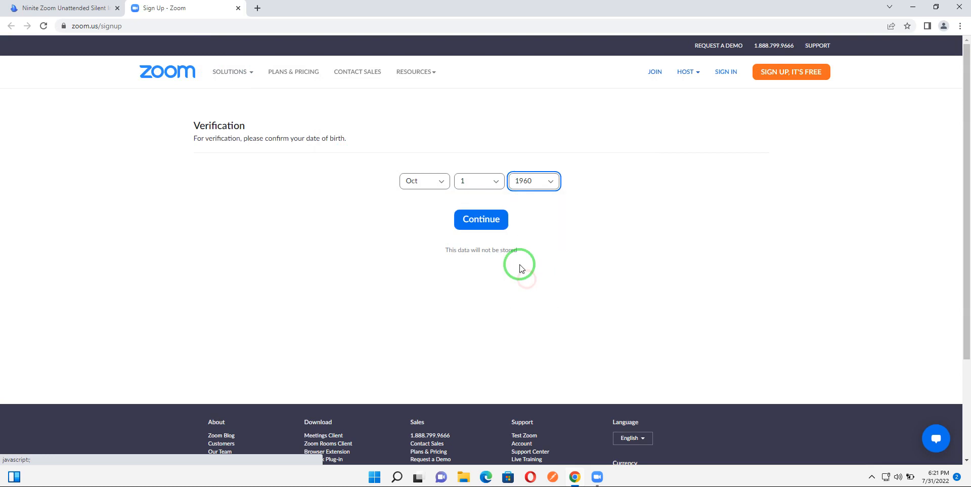
left_click(484, 220)
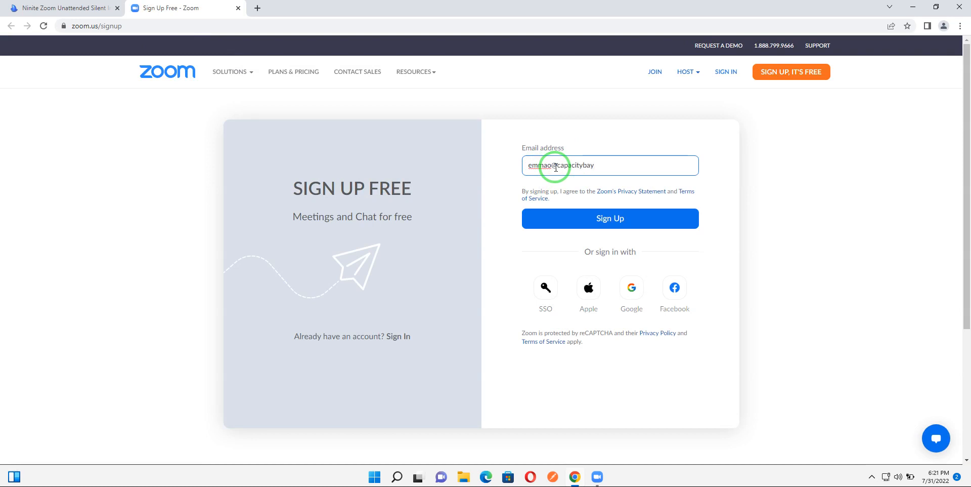
Step: Submit the e-mail sign-up and open the account activation link in a new browser tab
left_click(583, 221)
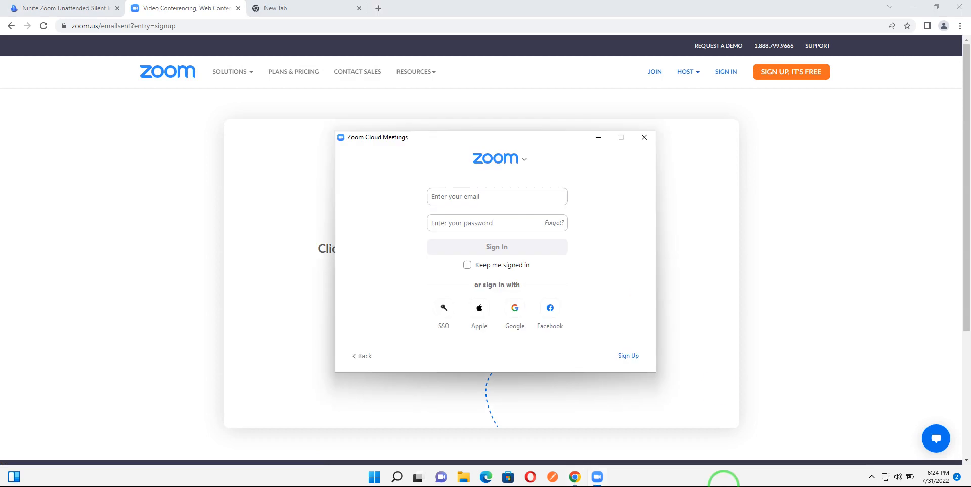
mouse_move(394, 104)
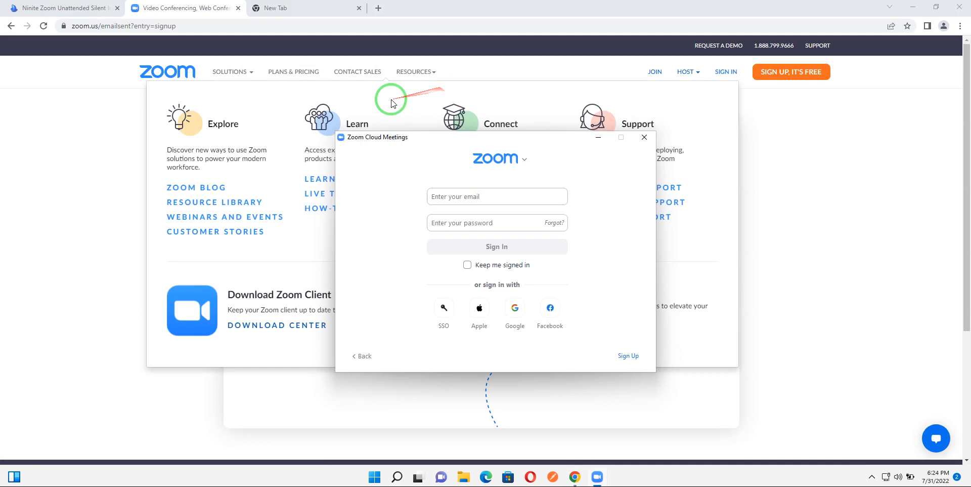
left_click(296, 7)
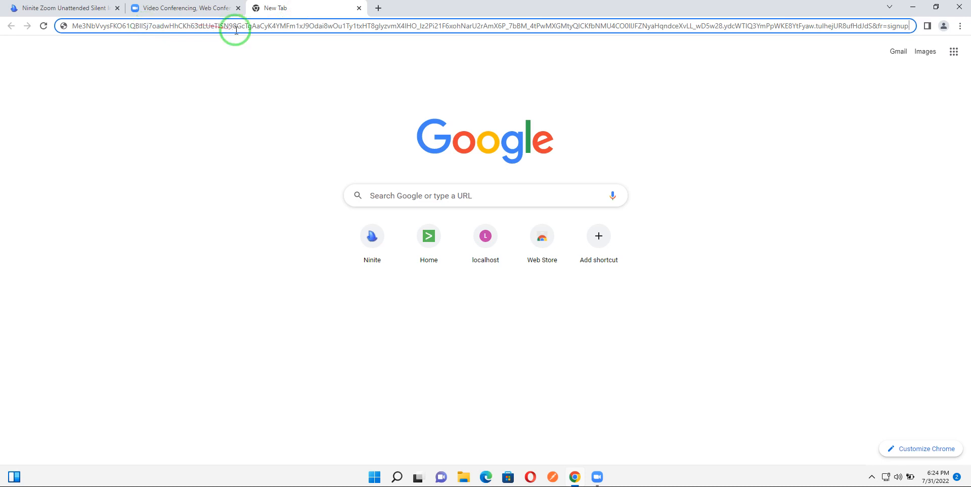
left_click(275, 27)
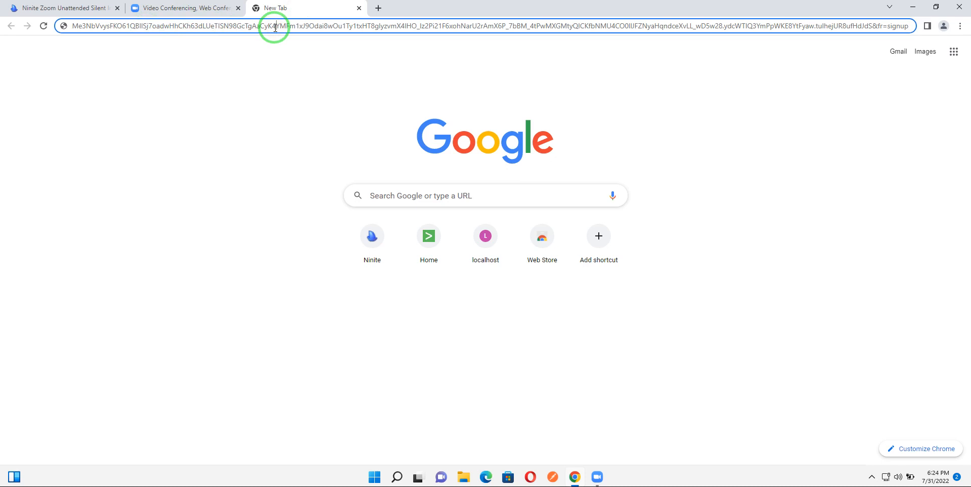
key("Return")
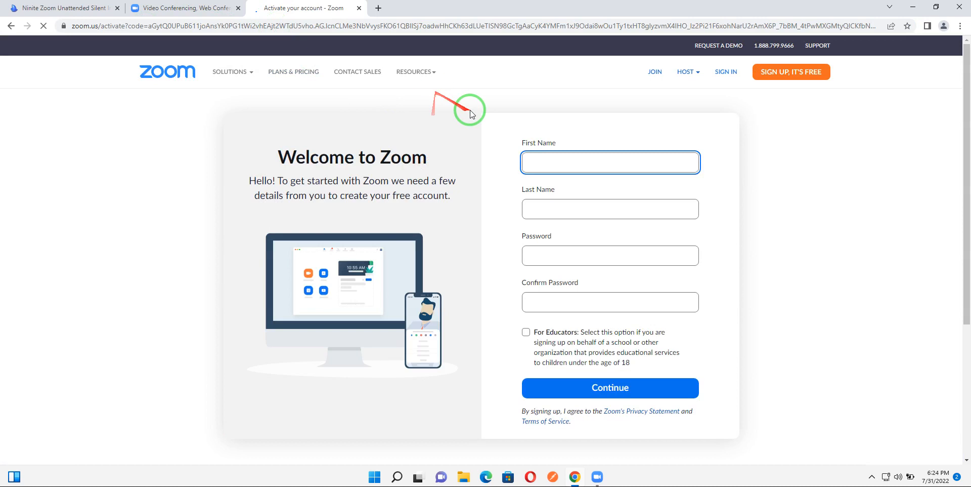
Step: Fill in the first name and last name on the account activation form
left_click(550, 166)
left_click(550, 215)
left_click(559, 249)
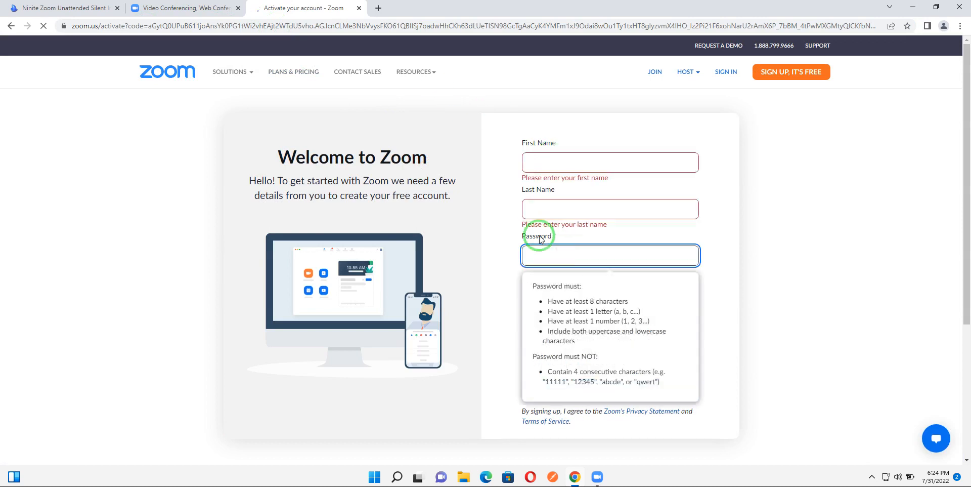
left_click(503, 266)
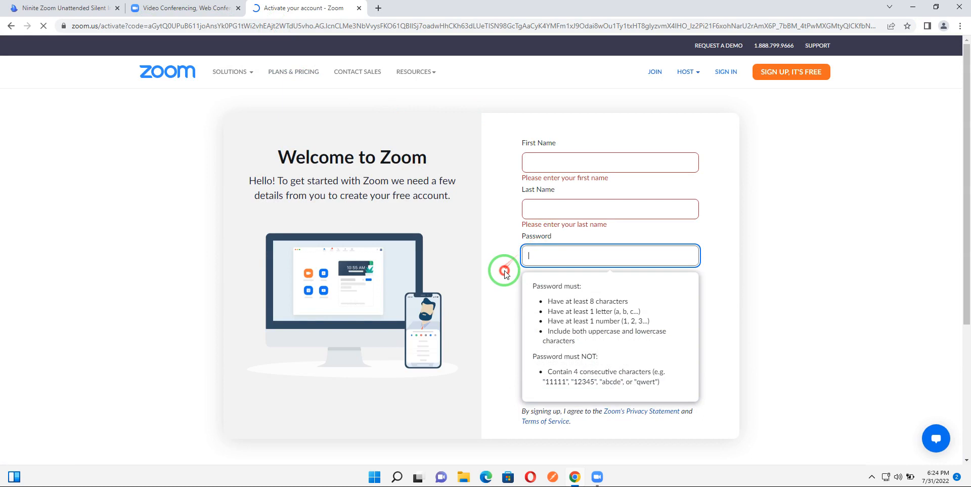
left_click(563, 162)
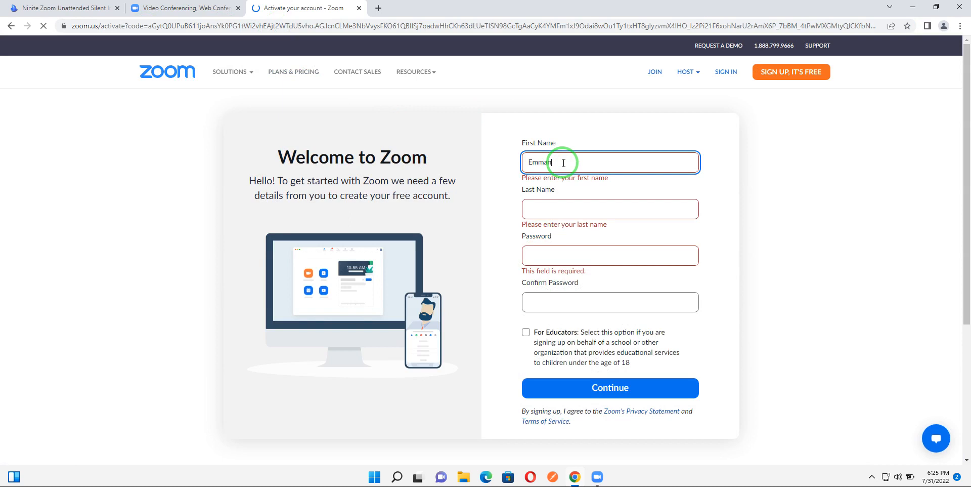
left_click(543, 207)
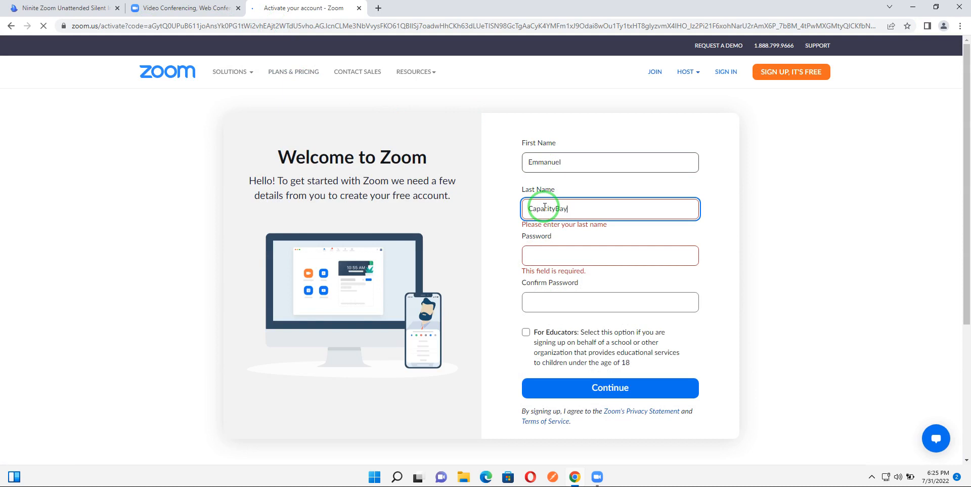
Step: Enter the account password and its confirmation, then continue the activation
left_click(545, 257)
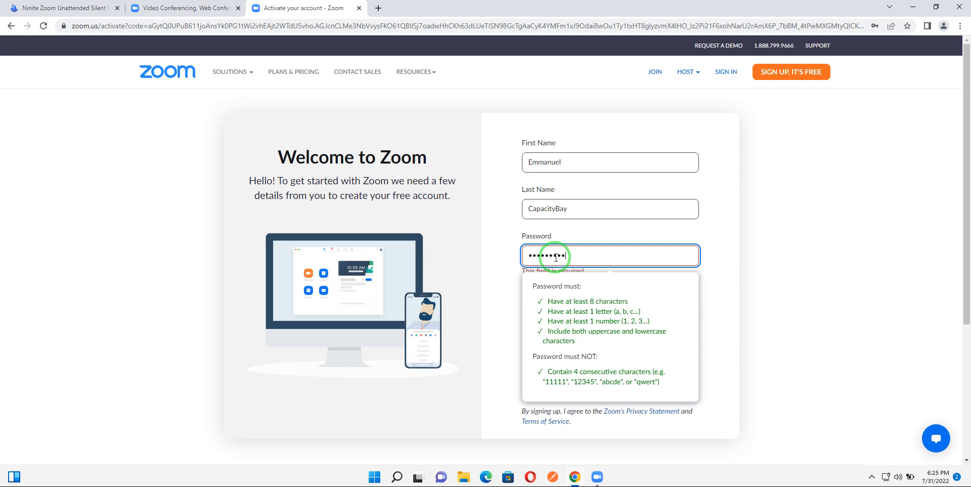
left_click(731, 286)
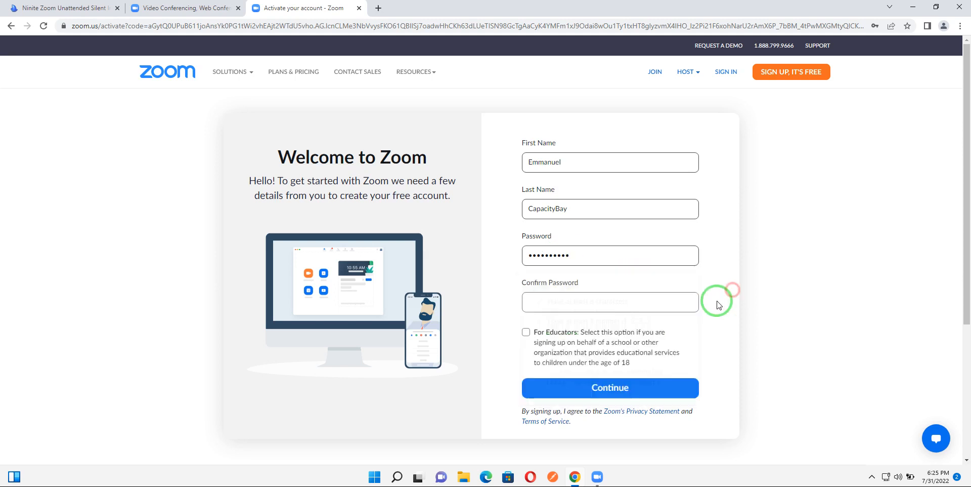
left_click(576, 297)
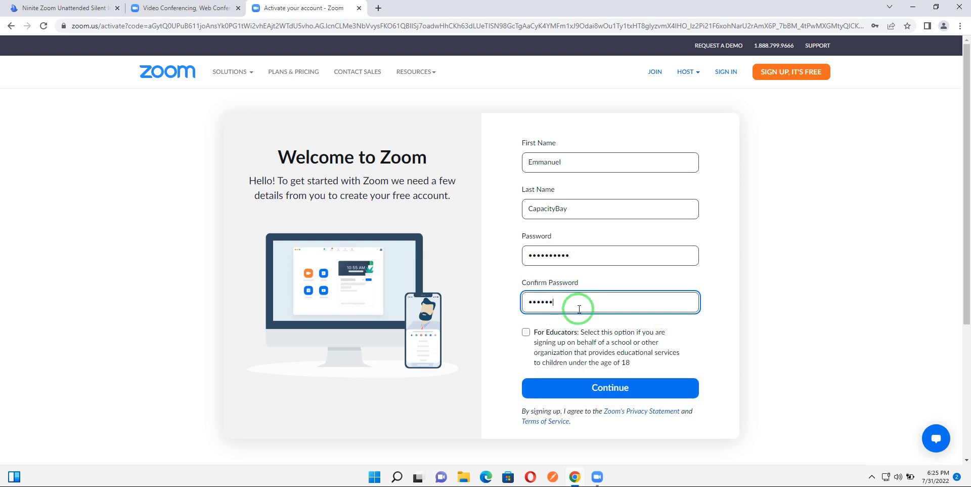
type("1")
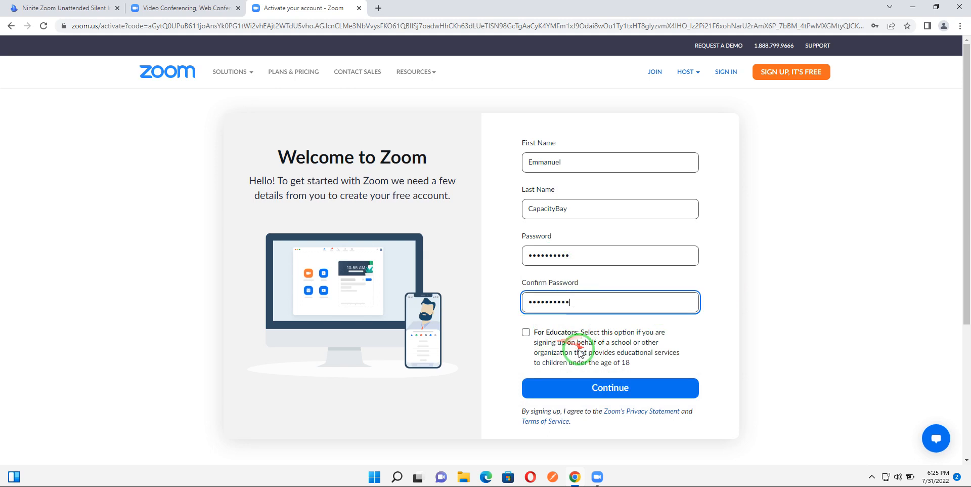
left_click(599, 392)
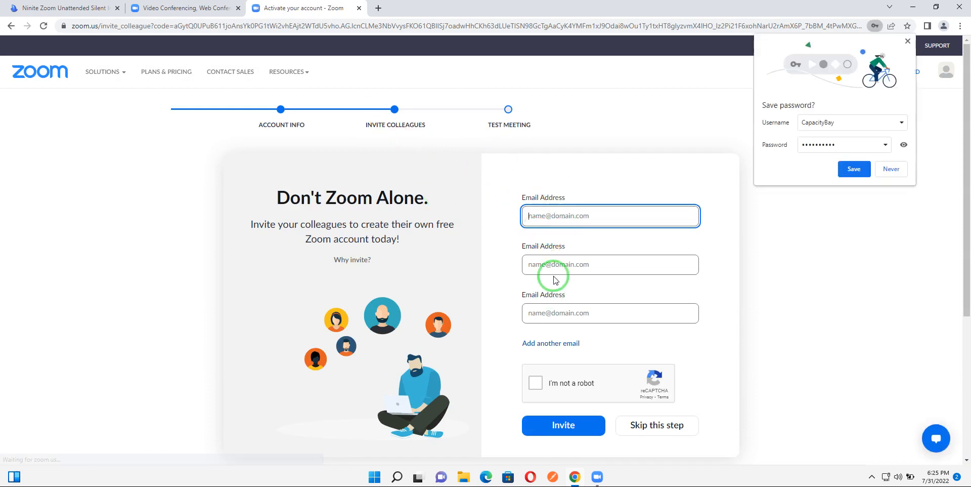
Step: Decline saving the password in the browser and skip inviting colleagues
left_click(894, 171)
left_click(558, 219)
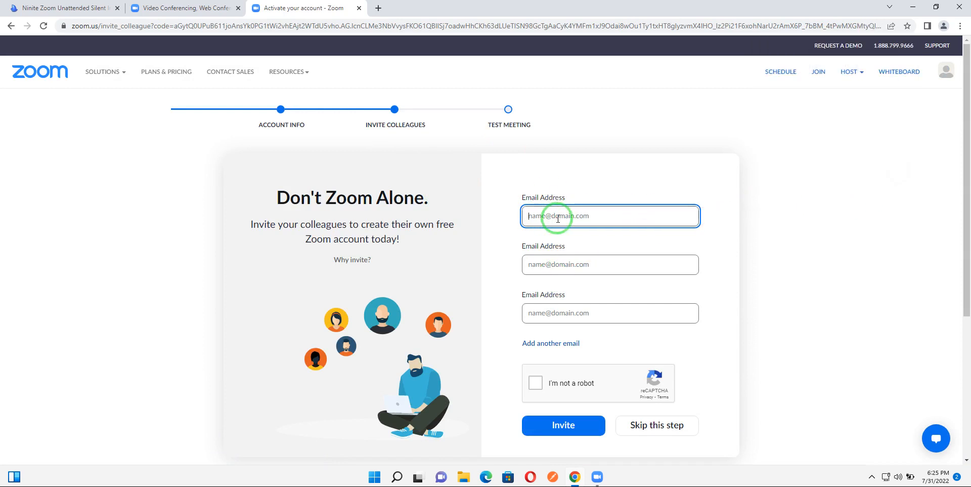
scroll(582, 303, "down", 1)
left_click(656, 377)
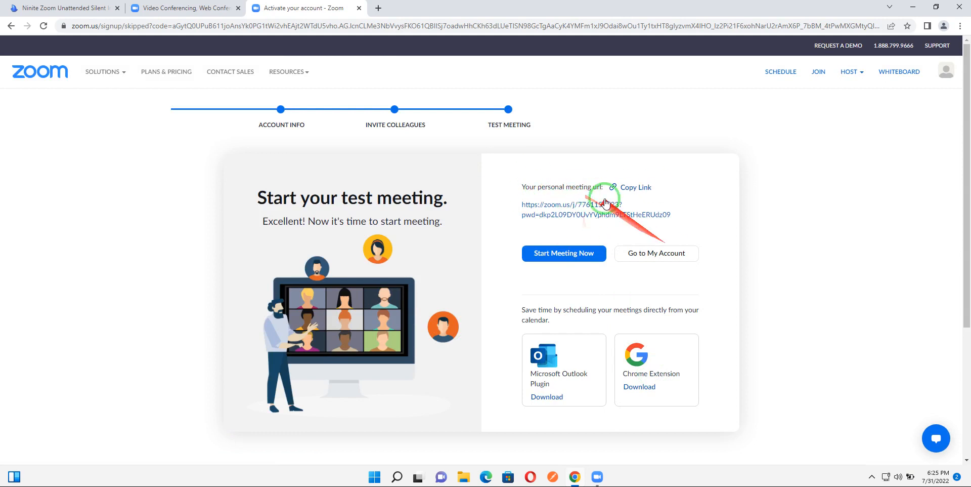
Step: Open the account home page, then close it and the activation tab
left_click(657, 253)
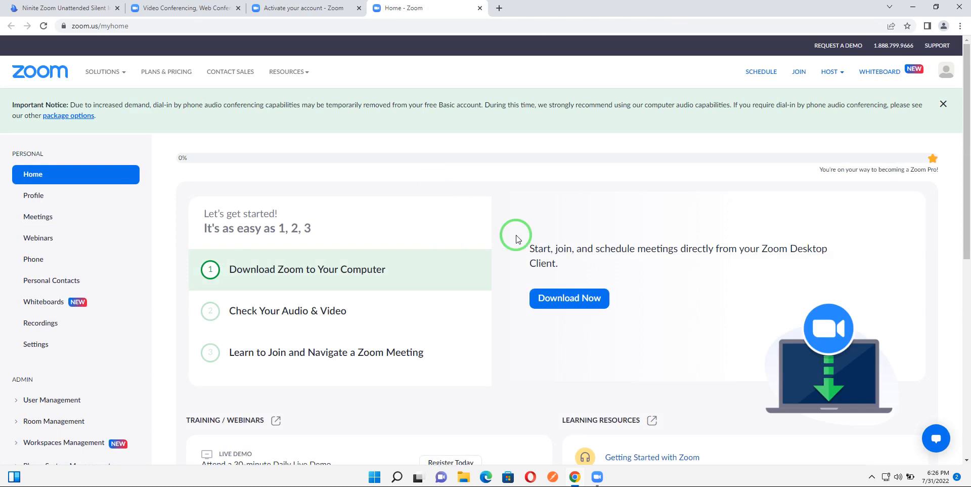
left_click(480, 8)
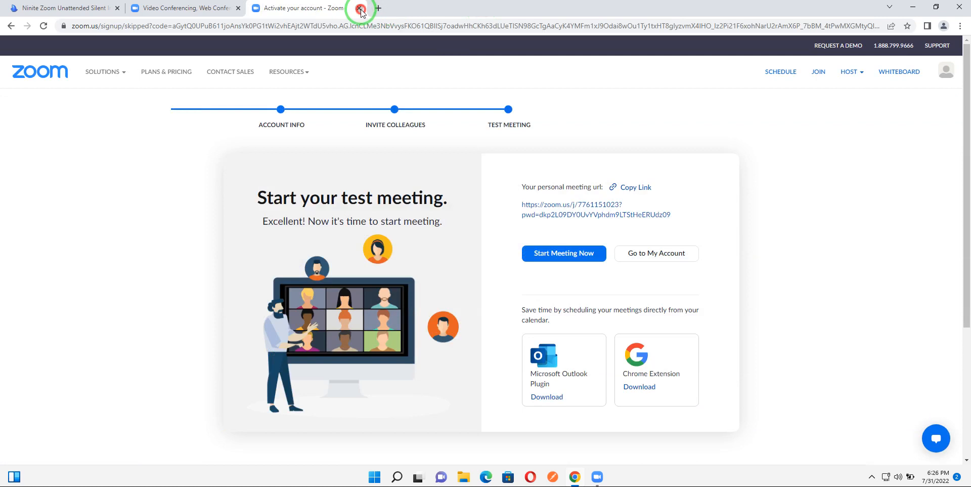
left_click(359, 8)
Step: Switch to the Zoom desktop app and enter the account e-mail address in the sign-in form
mouse_move(253, 71)
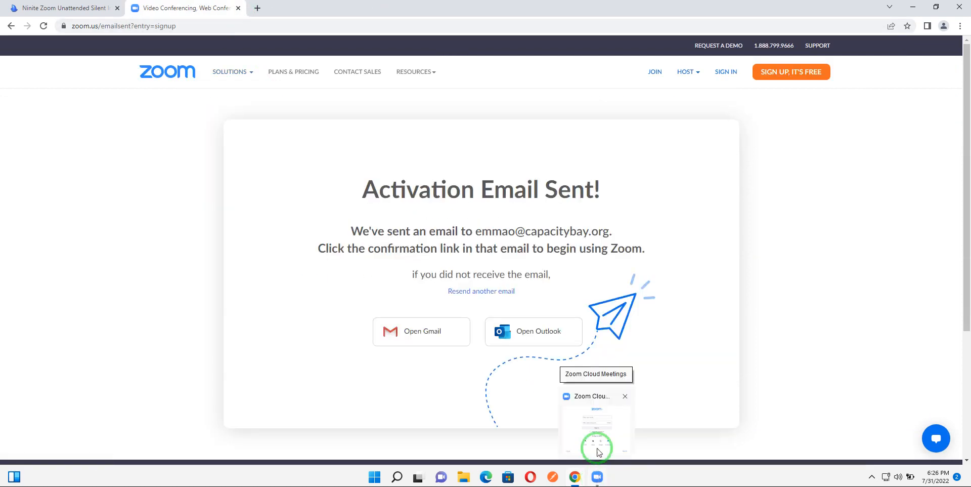
left_click(597, 477)
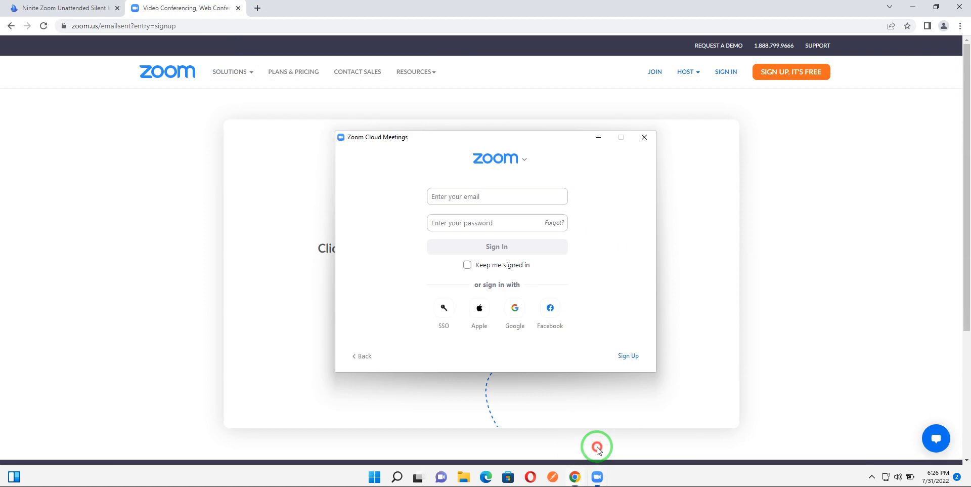
left_click(457, 197)
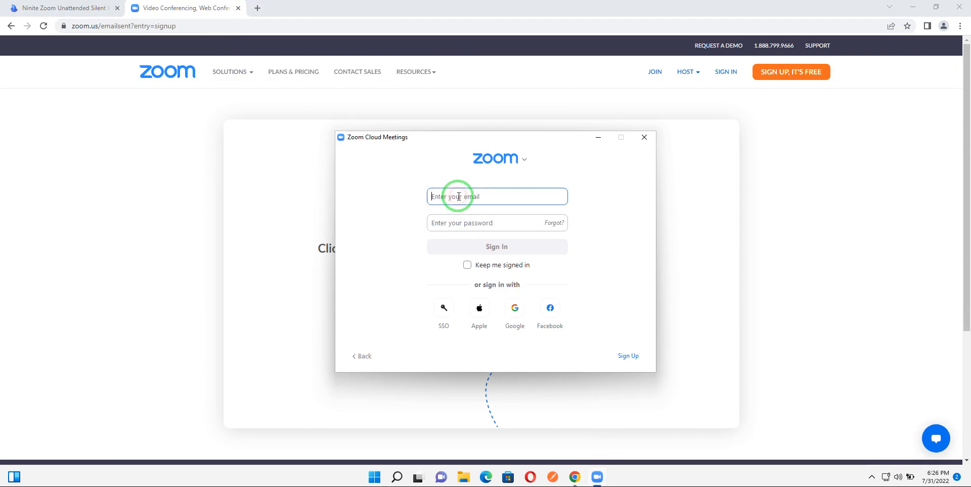
left_click(464, 221)
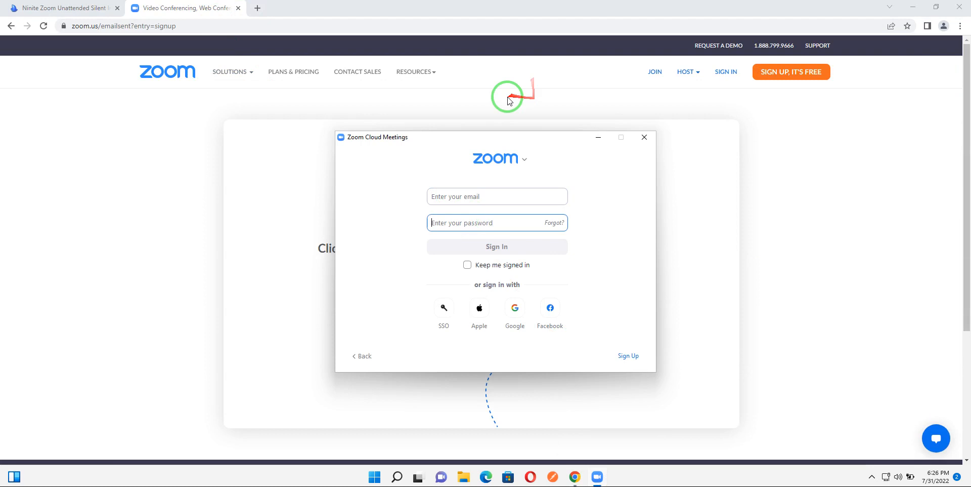
left_click(436, 196)
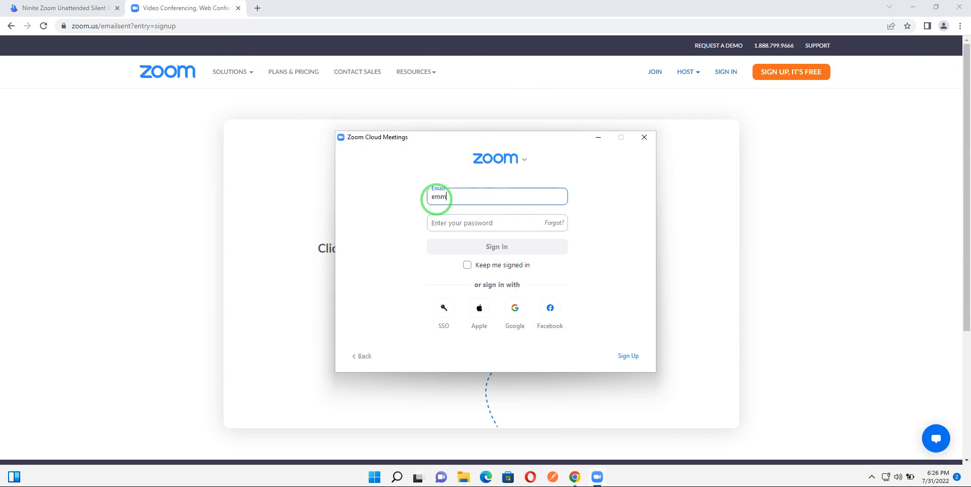
Step: Enter the account password, tick Keep me signed in, and sign in
left_click(460, 223)
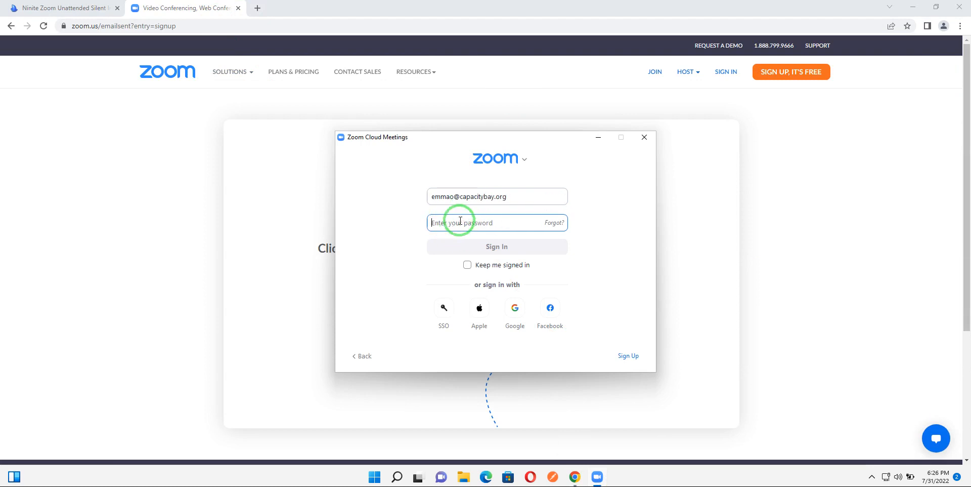
type("*")
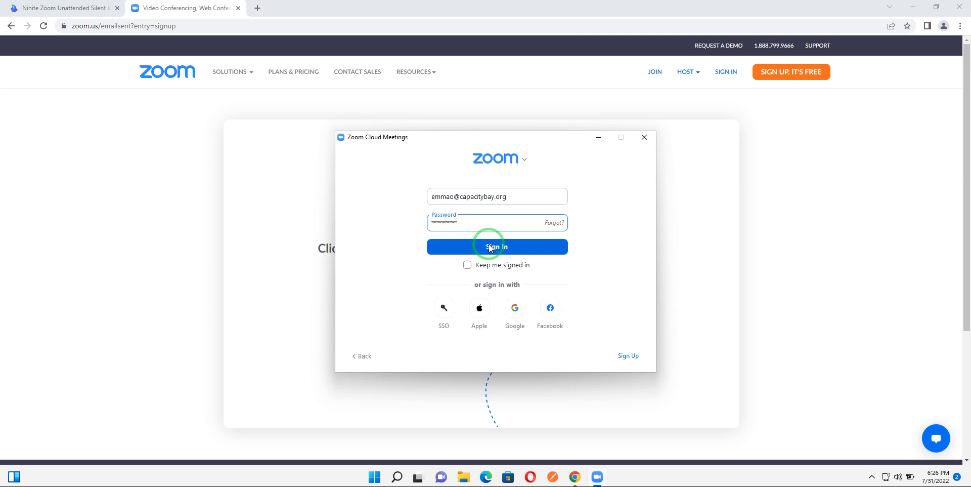
left_click(466, 266)
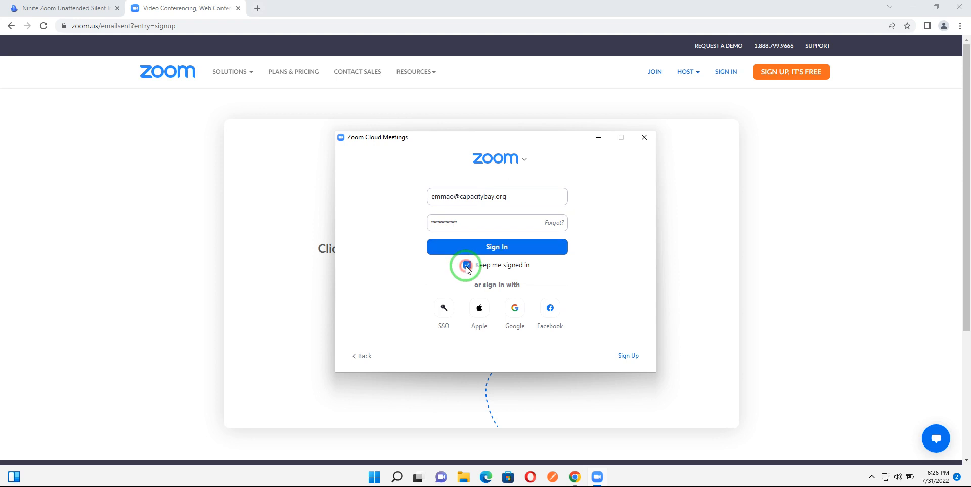
left_click(496, 247)
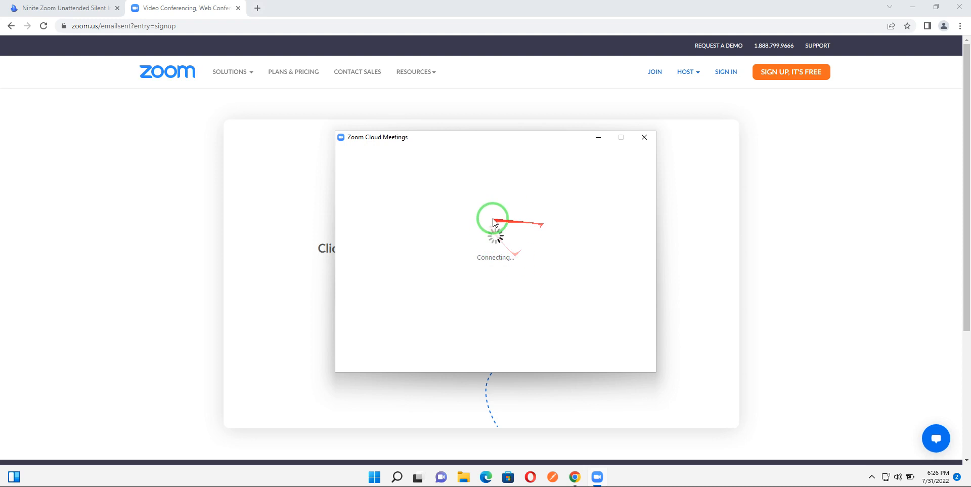